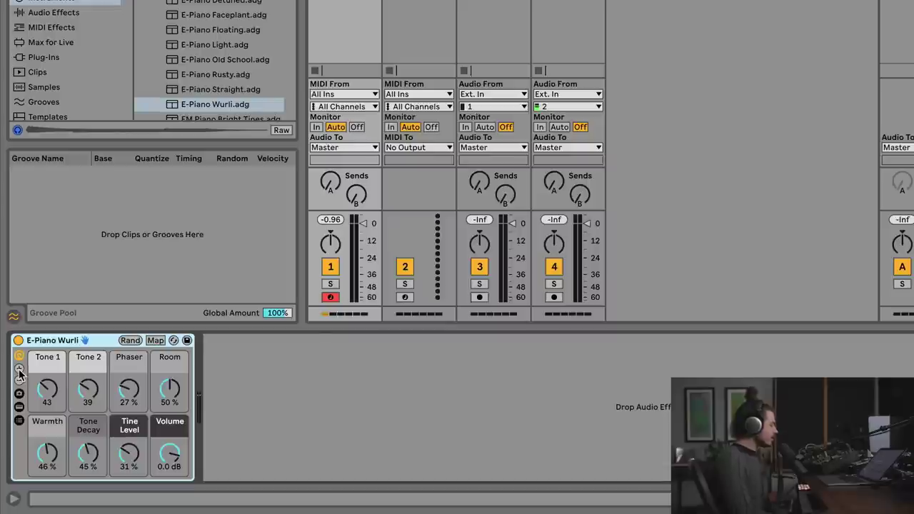
- Reload E-Piano Wurli.adg onto track 1 to restore its eight macros, then randomize them three times
{"action": "left_click", "coordinate": [19, 369]}
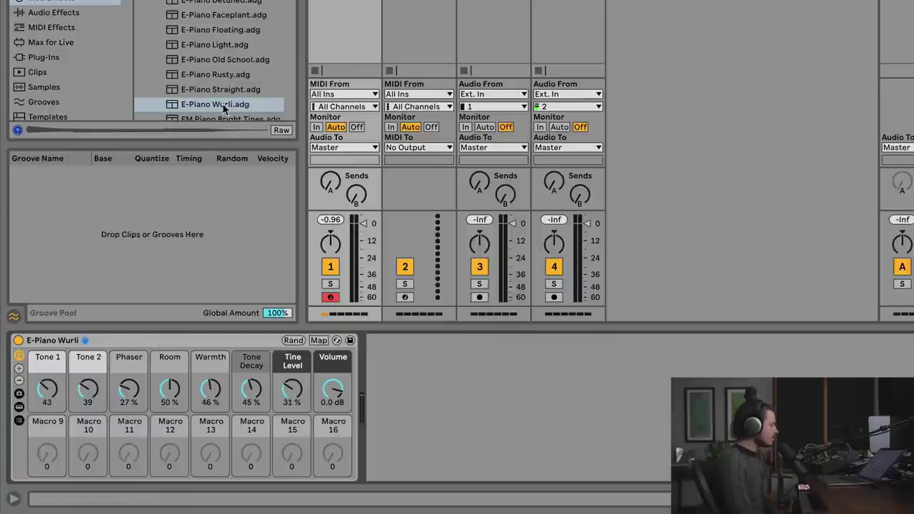
{"action": "left_click_drag", "start_coordinate": [189, 112], "coordinate": [93, 337]}
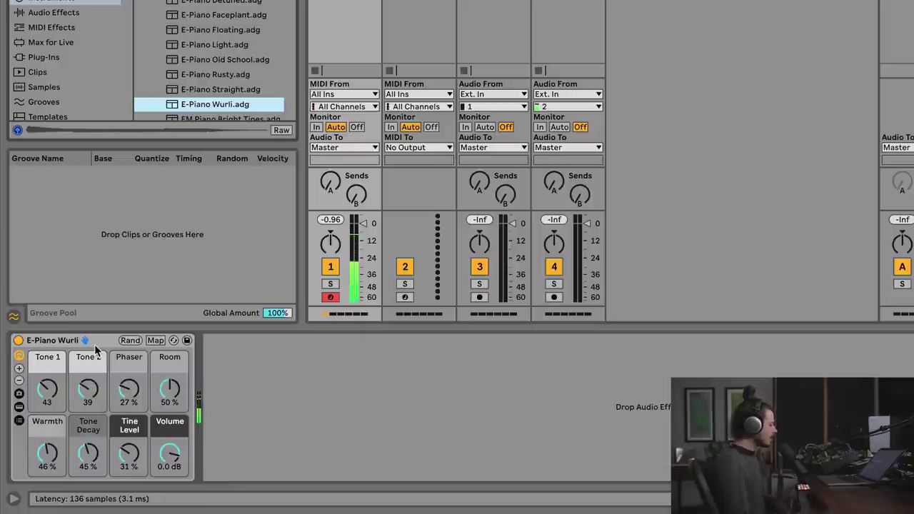
{"action": "left_click", "coordinate": [131, 340]}
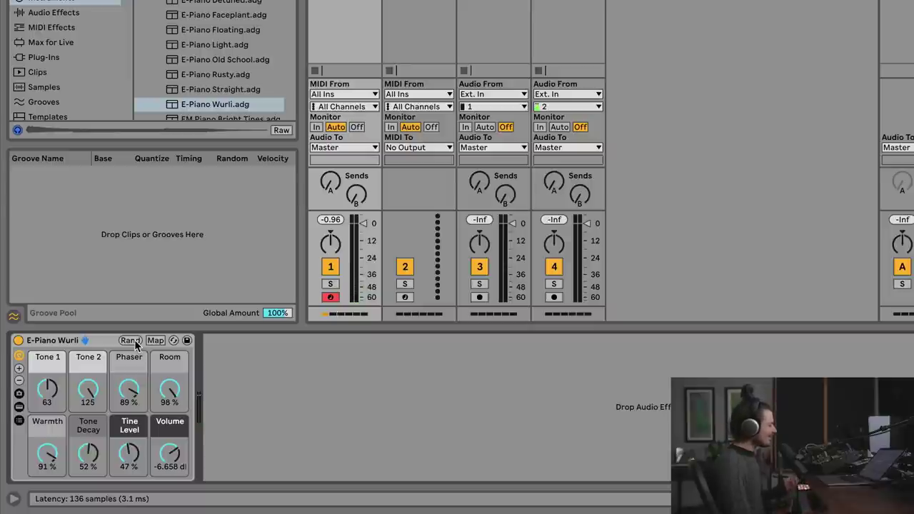
{"action": "left_click", "coordinate": [130, 340]}
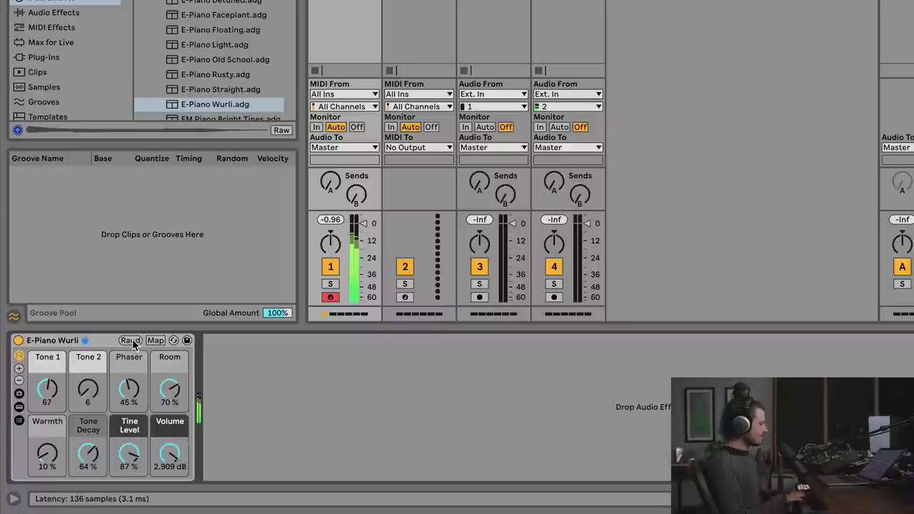
{"action": "left_click", "coordinate": [130, 340]}
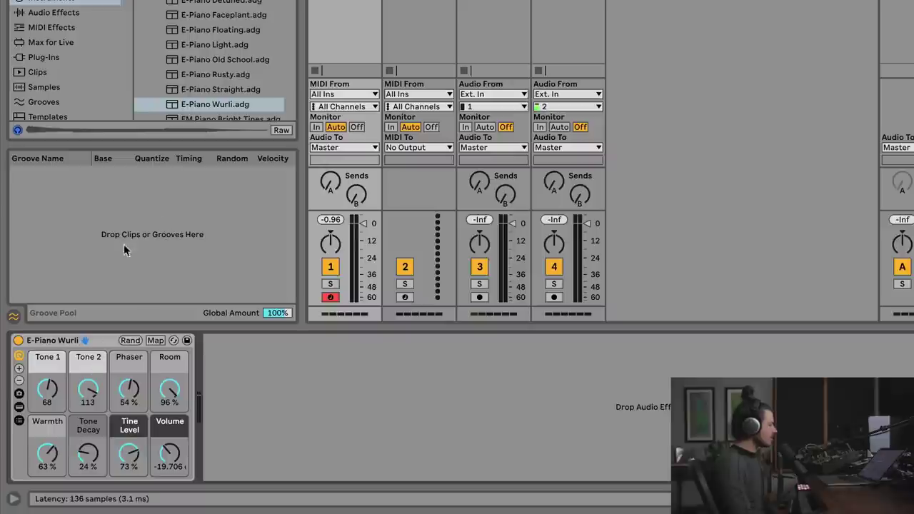
- Delete the E-Piano Wurli rack and load RPG - Analog Bass.adg from the Green collection
{"action": "right_click", "coordinate": [105, 345]}
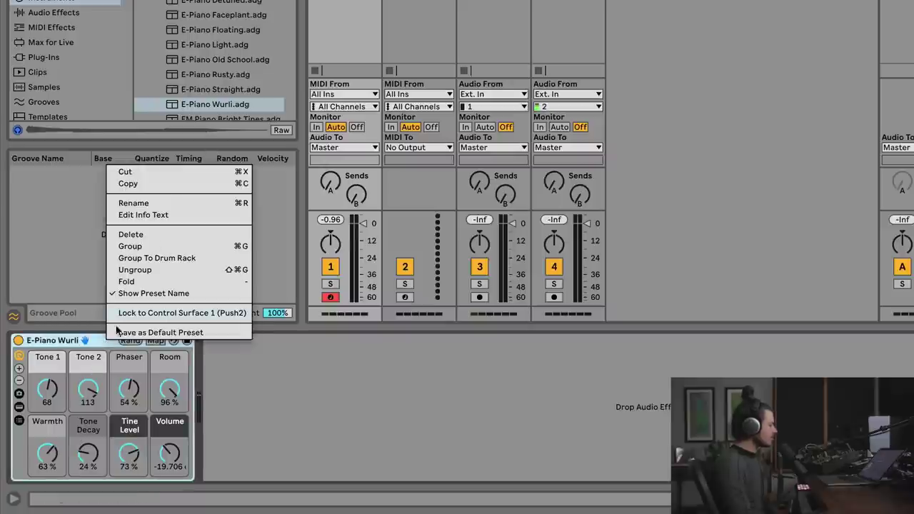
{"action": "left_click", "coordinate": [169, 174]}
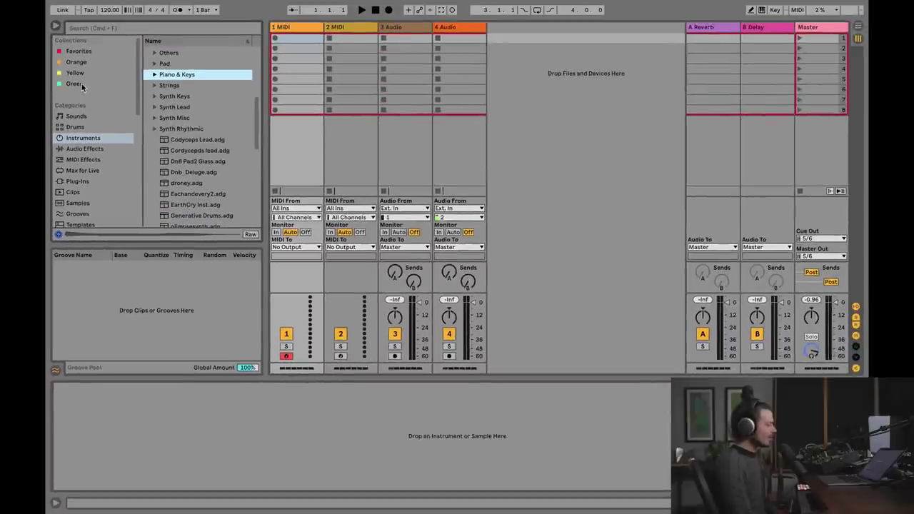
{"action": "left_click", "coordinate": [75, 85]}
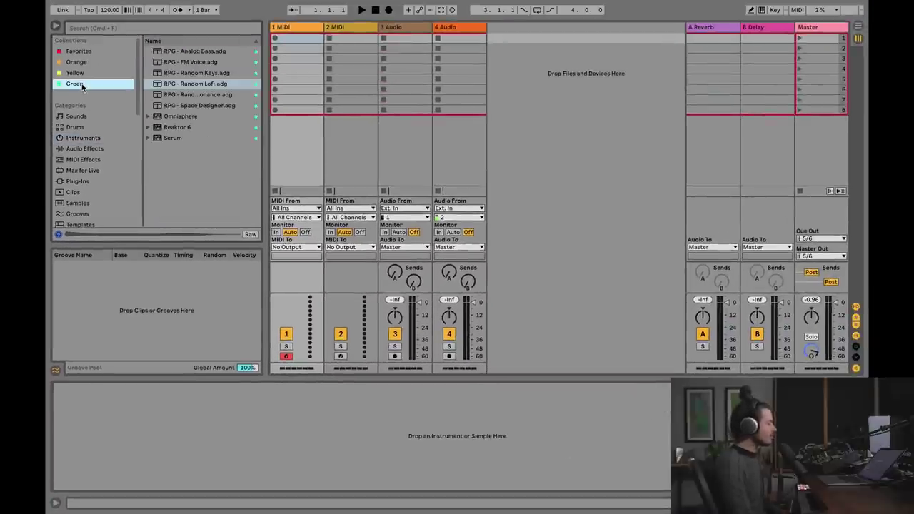
{"action": "left_click", "coordinate": [200, 103]}
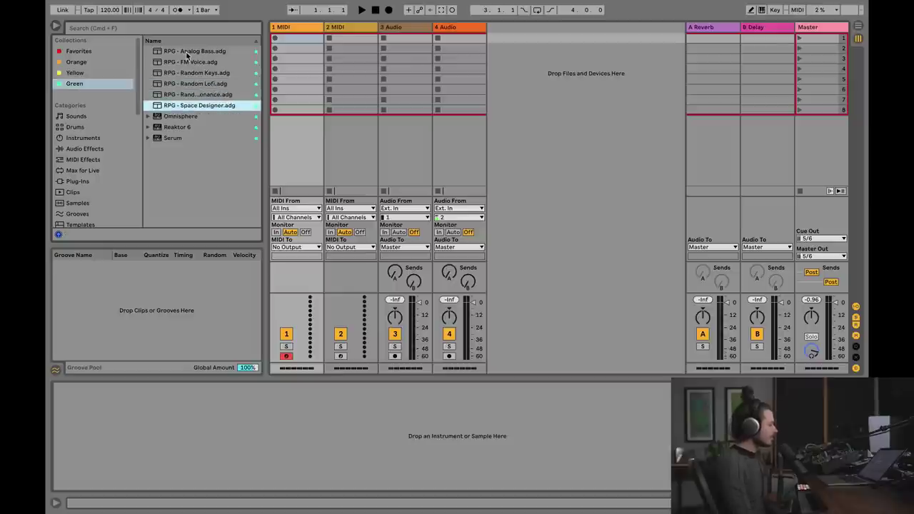
{"action": "double_click", "coordinate": [166, 53]}
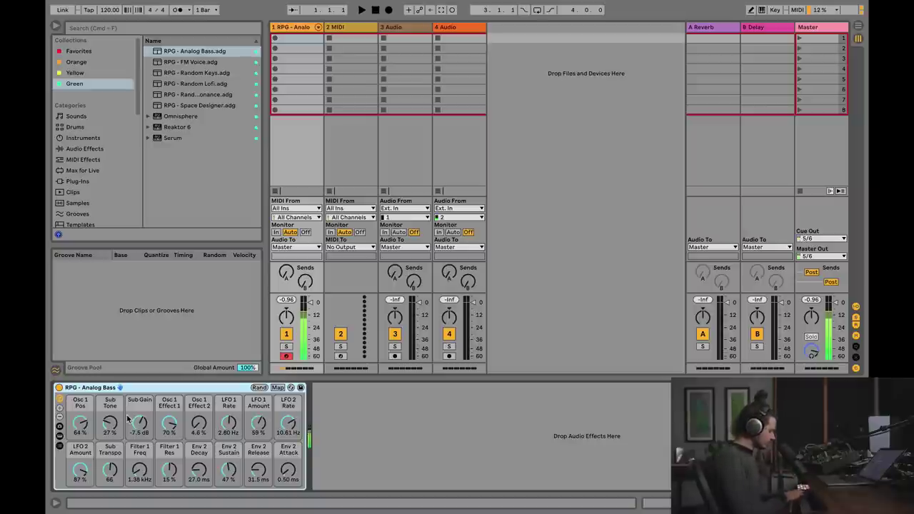
- Randomize the Analog Bass macros four times, then show the Macro Variations panel
{"action": "left_click", "coordinate": [265, 389]}
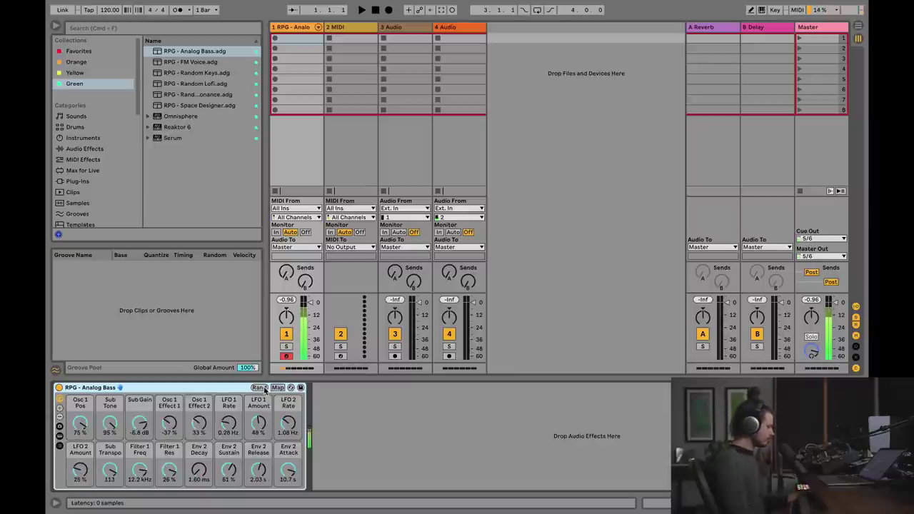
{"action": "left_click", "coordinate": [264, 389]}
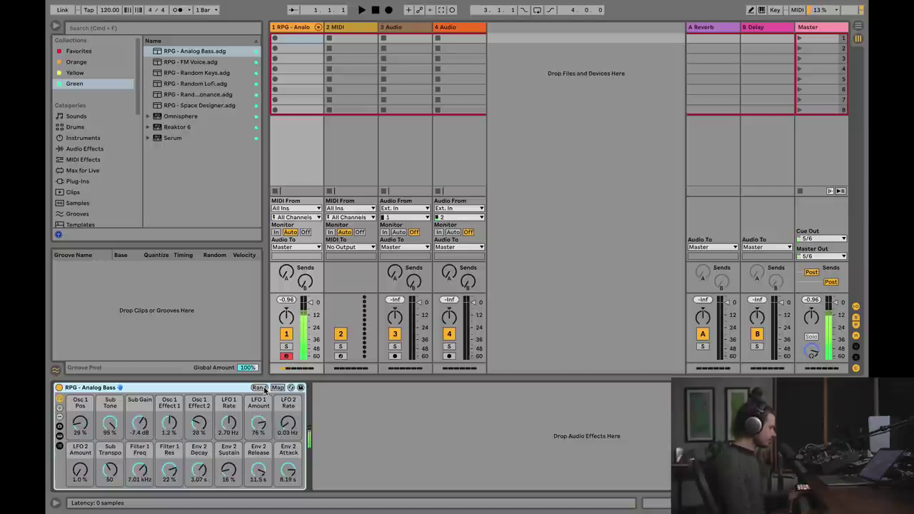
{"action": "left_click", "coordinate": [264, 389]}
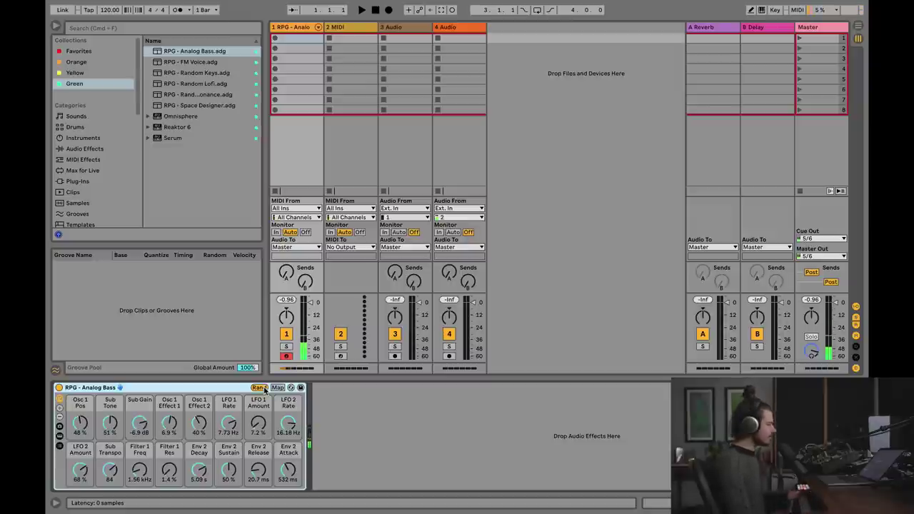
{"action": "left_click", "coordinate": [264, 389]}
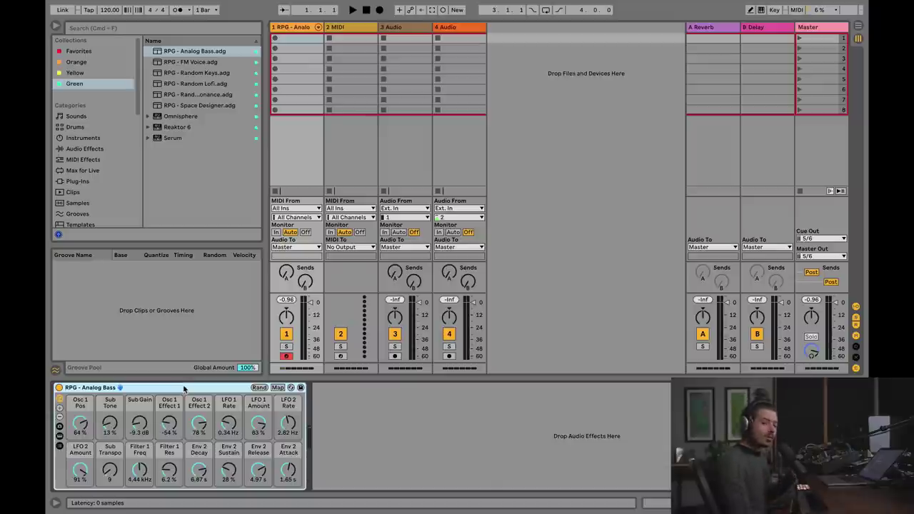
{"action": "left_click", "coordinate": [60, 428]}
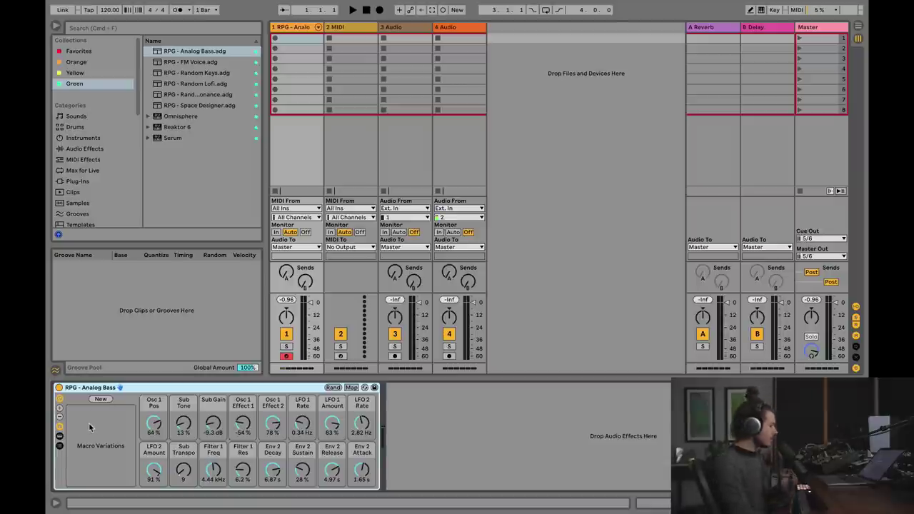
- Store the current Analog Bass macros as a variation named 'Metallic aaa'
{"action": "left_click", "coordinate": [59, 426]}
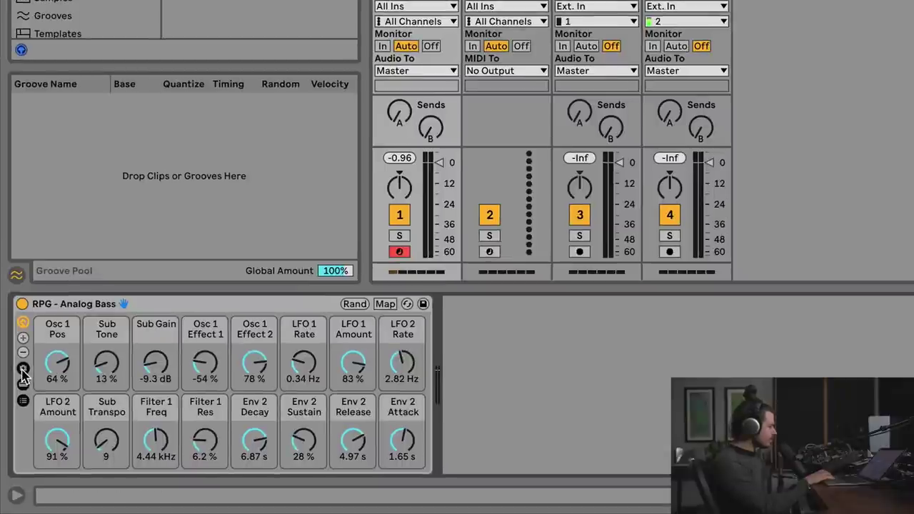
{"action": "left_click", "coordinate": [23, 369]}
{"action": "left_click", "coordinate": [23, 369]}
{"action": "left_click", "coordinate": [23, 369]}
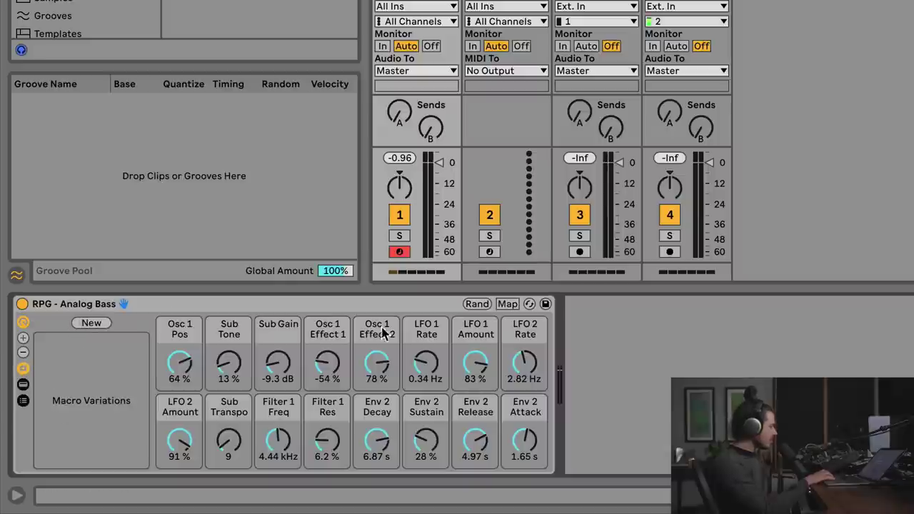
{"action": "left_click", "coordinate": [100, 324]}
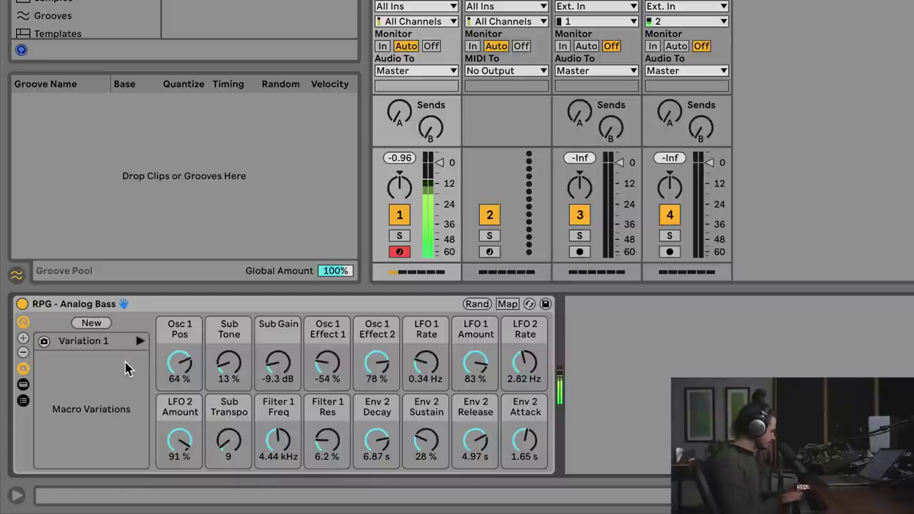
{"action": "right_click", "coordinate": [101, 342]}
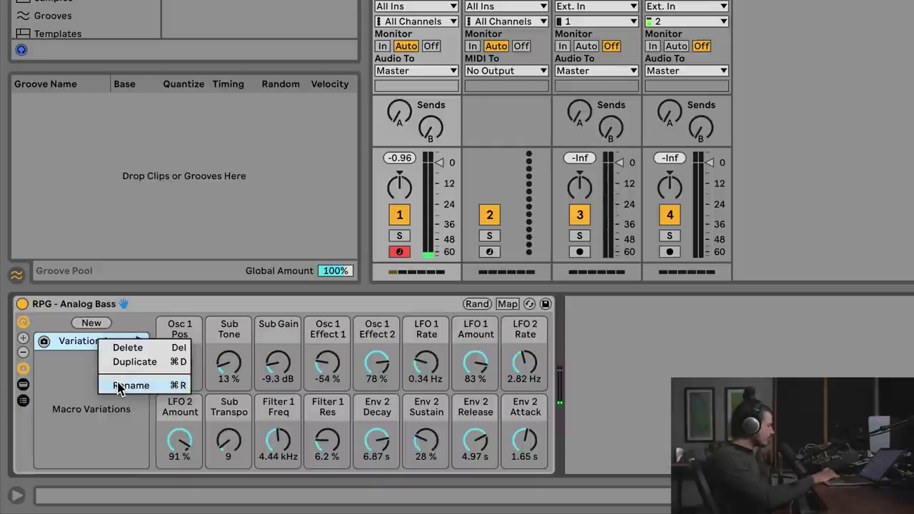
{"action": "left_click", "coordinate": [118, 385]}
{"action": "type", "text": "Metalli"}
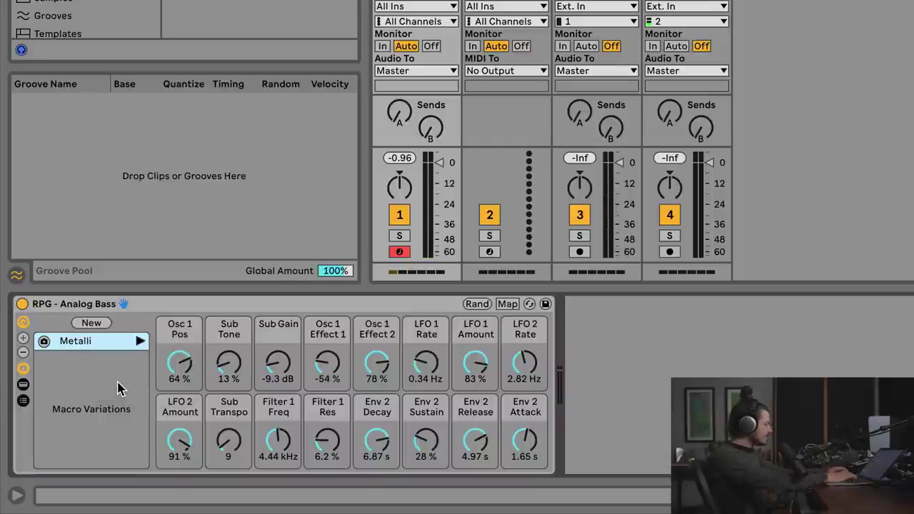
{"action": "type", "text": "c aaa"}
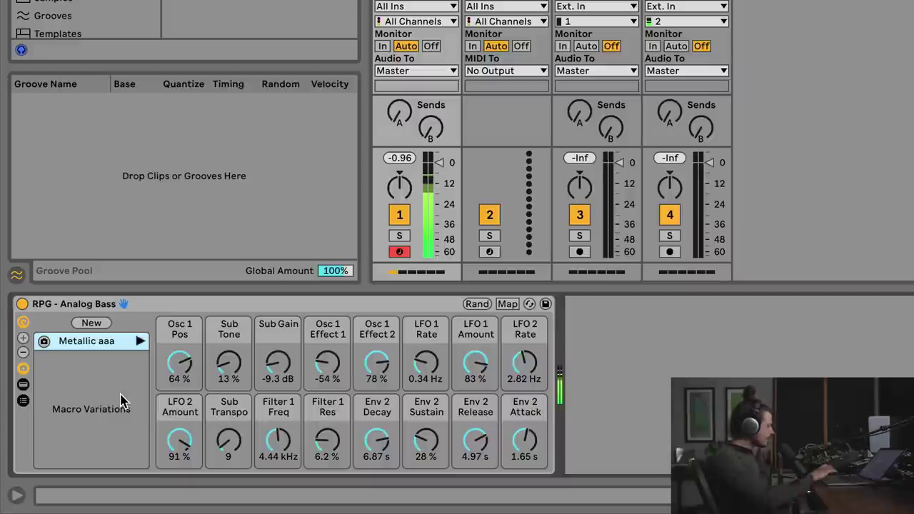
- Randomize the Analog Bass macros four more times
{"action": "left_click", "coordinate": [476, 304]}
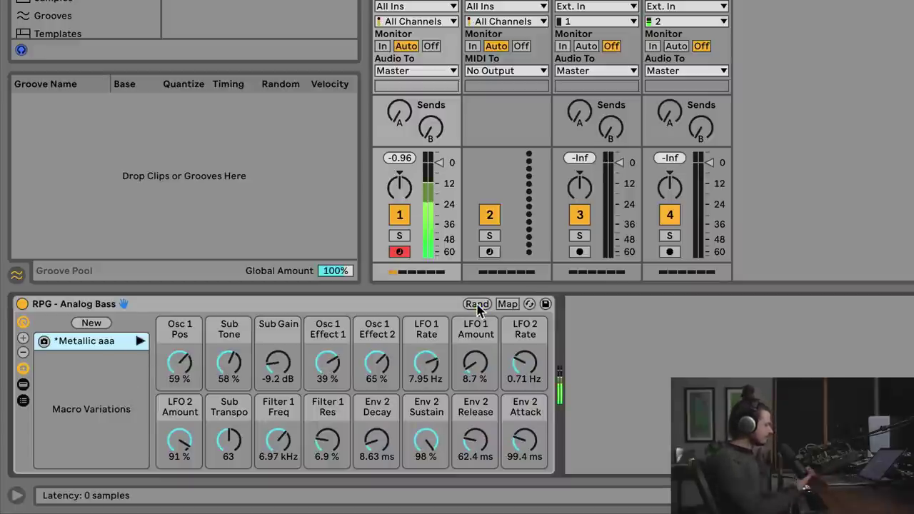
{"action": "left_click", "coordinate": [477, 305]}
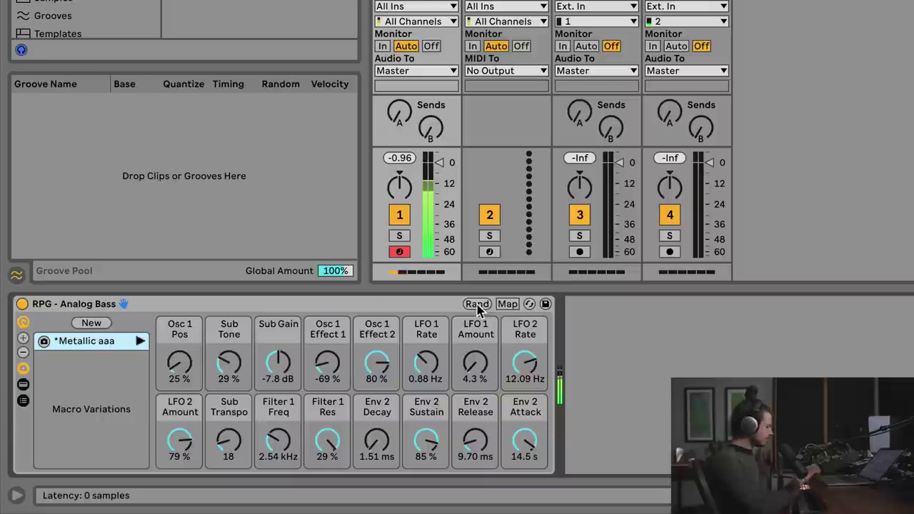
{"action": "left_click", "coordinate": [477, 304]}
{"action": "left_click", "coordinate": [477, 304]}
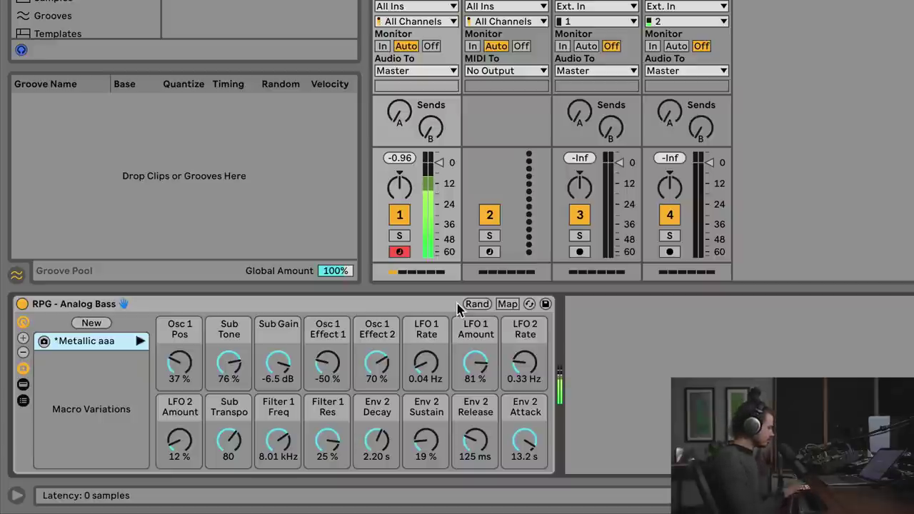
- Store the current macros as a new variation named 'Ocaveyy'
{"action": "left_click", "coordinate": [92, 323]}
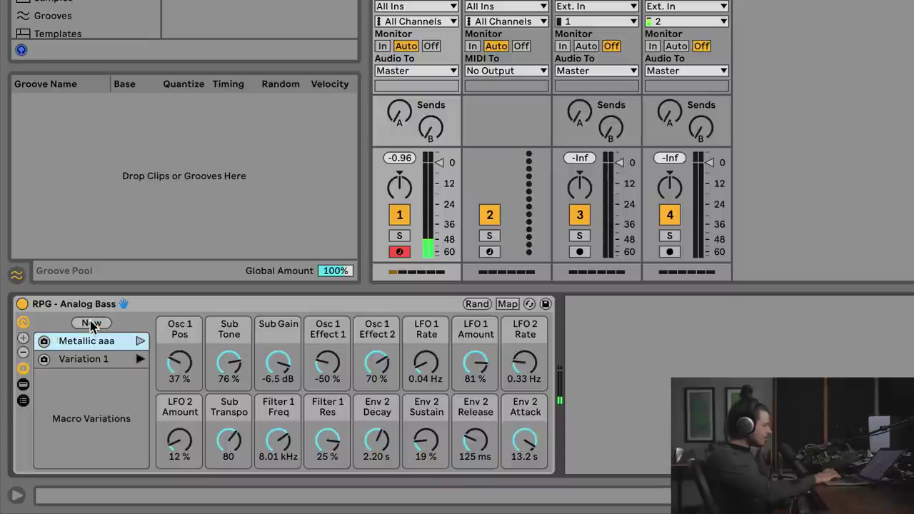
{"action": "right_click", "coordinate": [81, 359]}
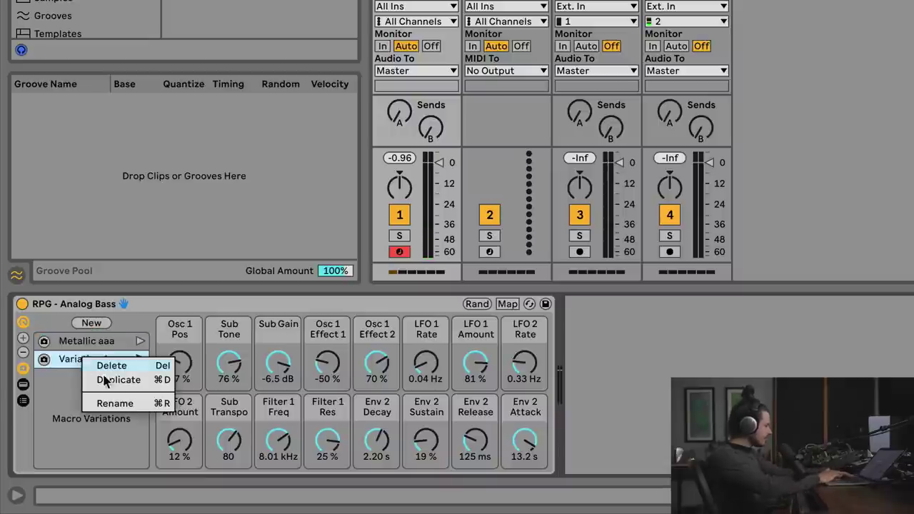
{"action": "left_click", "coordinate": [111, 404]}
{"action": "type", "text": "Ocav"}
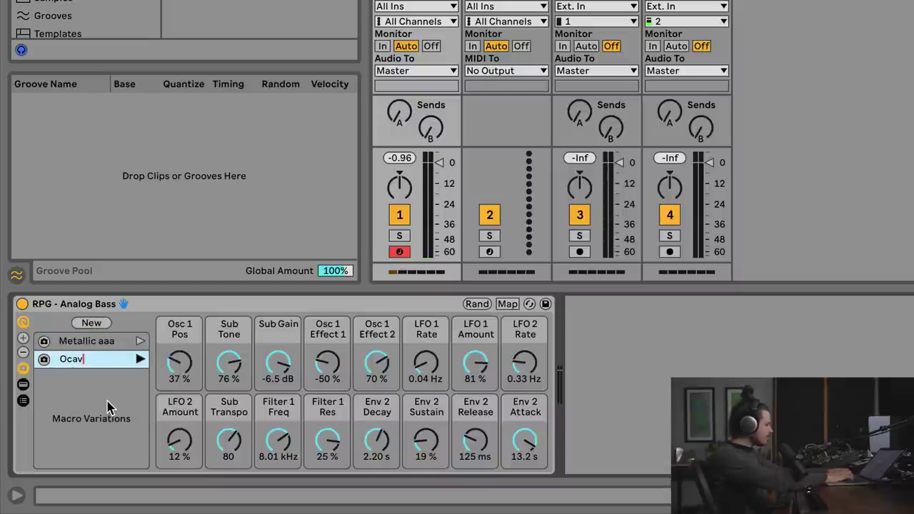
{"action": "type", "text": "eyy"}
{"action": "key", "text": "Return"}
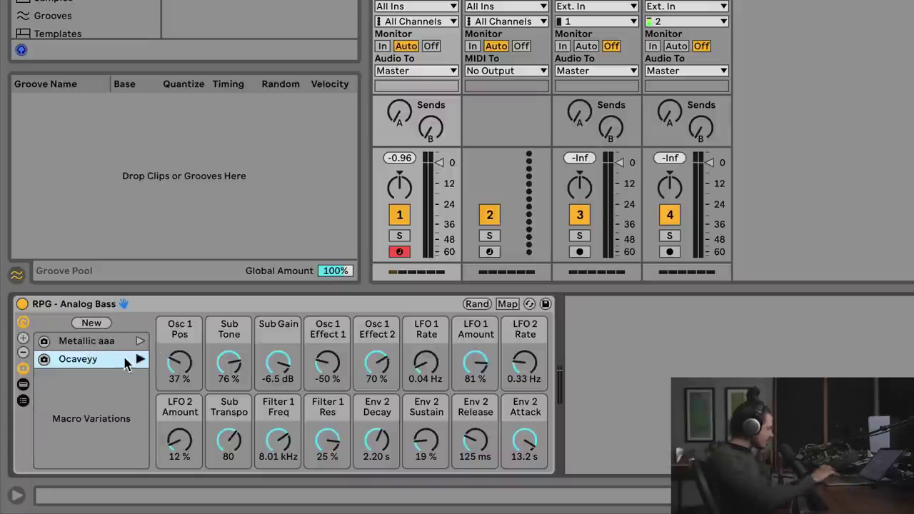
- Randomize the Analog Bass macros seven times for a new sound
{"action": "left_click", "coordinate": [480, 304]}
{"action": "left_click", "coordinate": [479, 304]}
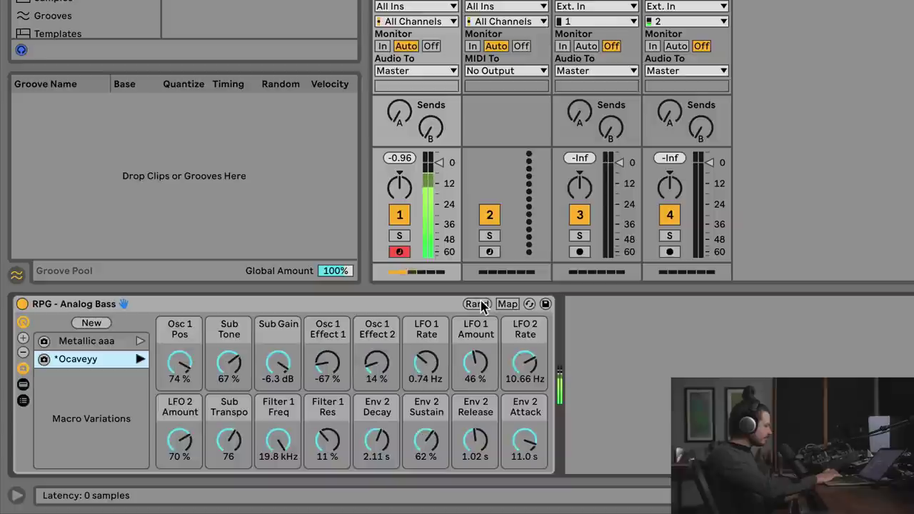
{"action": "left_click", "coordinate": [478, 304]}
{"action": "left_click", "coordinate": [478, 304]}
{"action": "left_click", "coordinate": [478, 304]}
{"action": "left_click", "coordinate": [478, 304]}
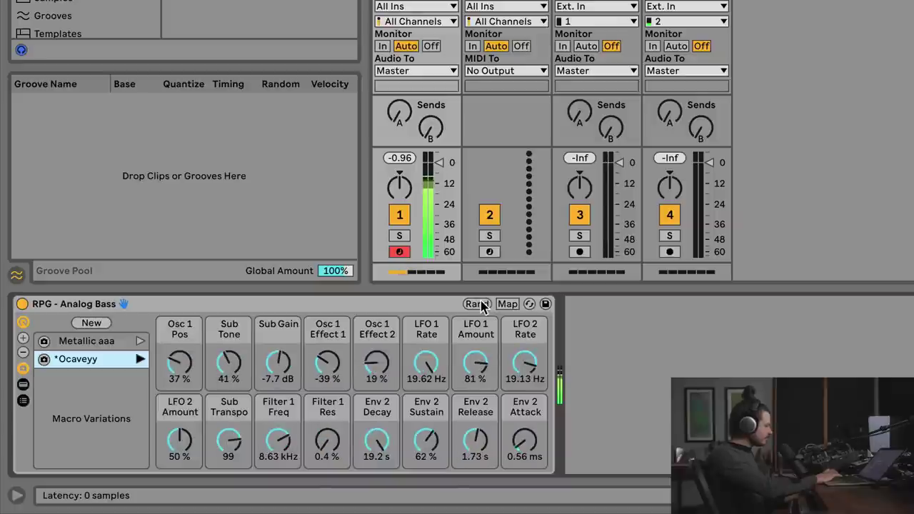
{"action": "left_click", "coordinate": [478, 304]}
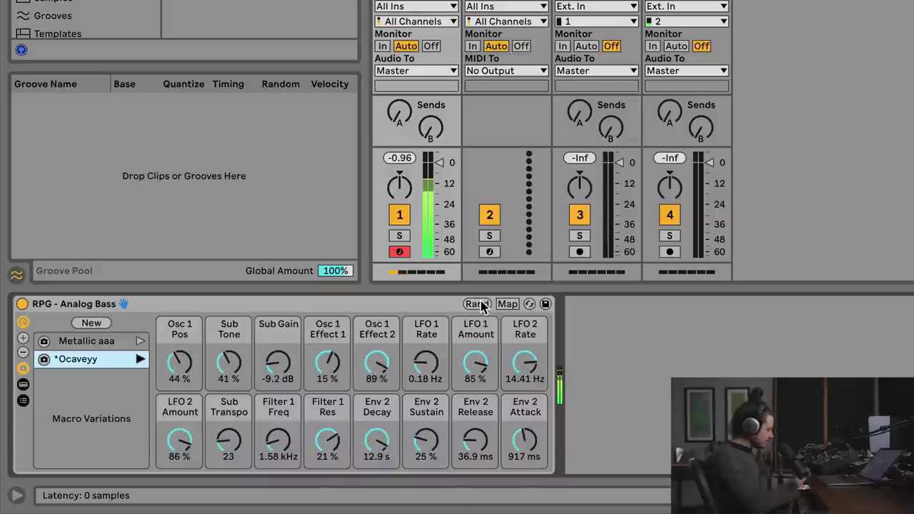
- Store the new macro settings as a variation named 'Phasey'
{"action": "left_click", "coordinate": [84, 323]}
{"action": "right_click", "coordinate": [91, 376]}
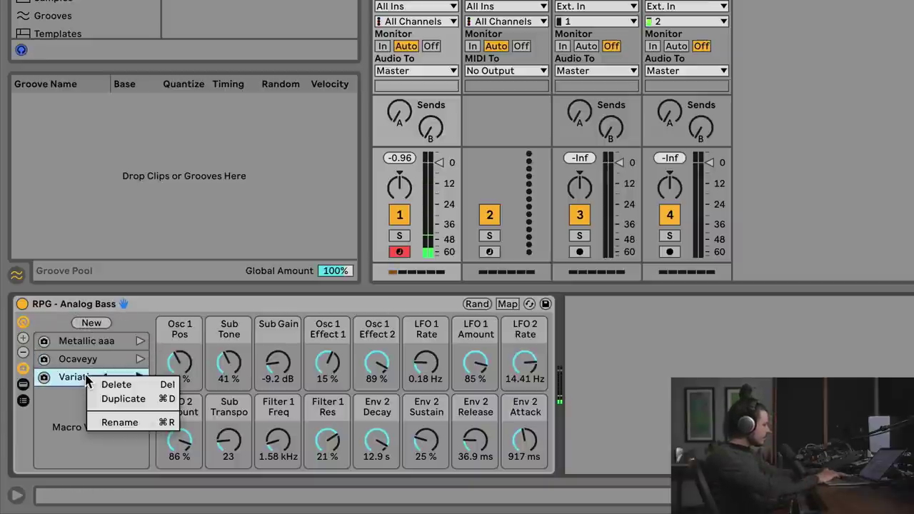
{"action": "left_click", "coordinate": [107, 424]}
{"action": "type", "text": "Phasey"}
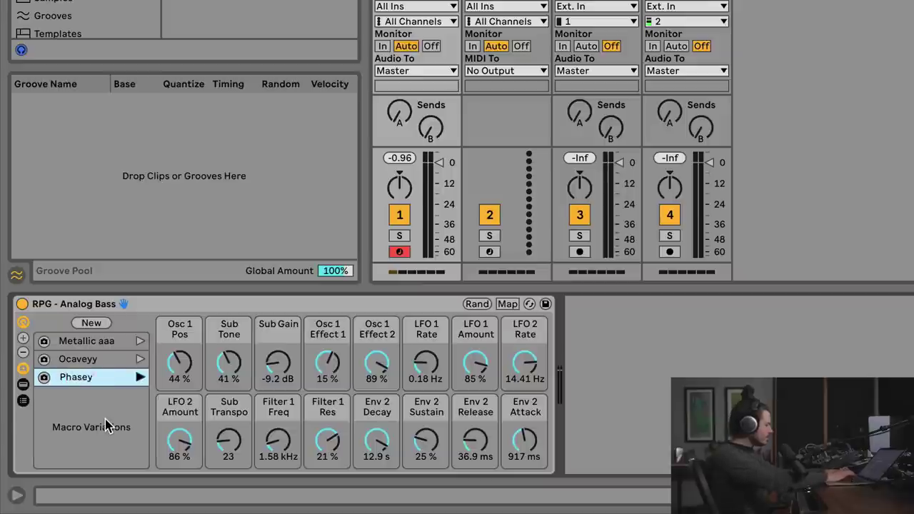
{"action": "key", "text": "Return"}
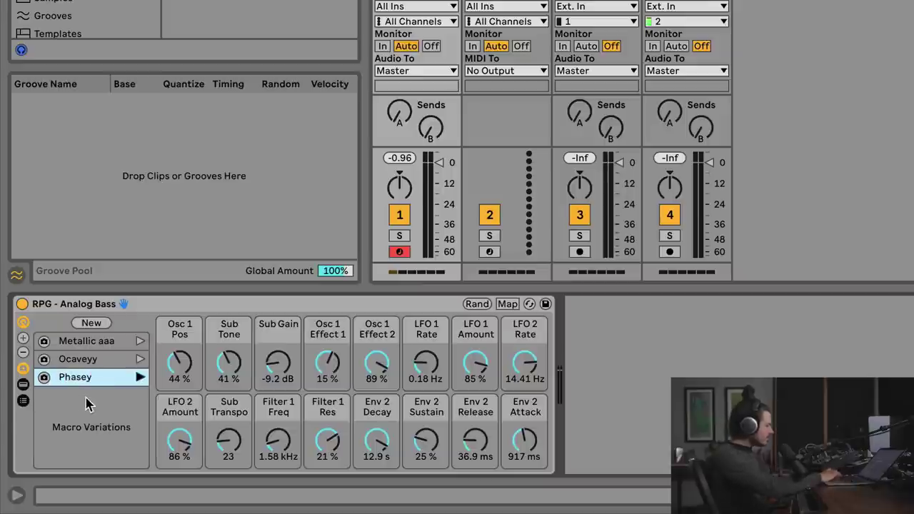
{"action": "left_click", "coordinate": [140, 341]}
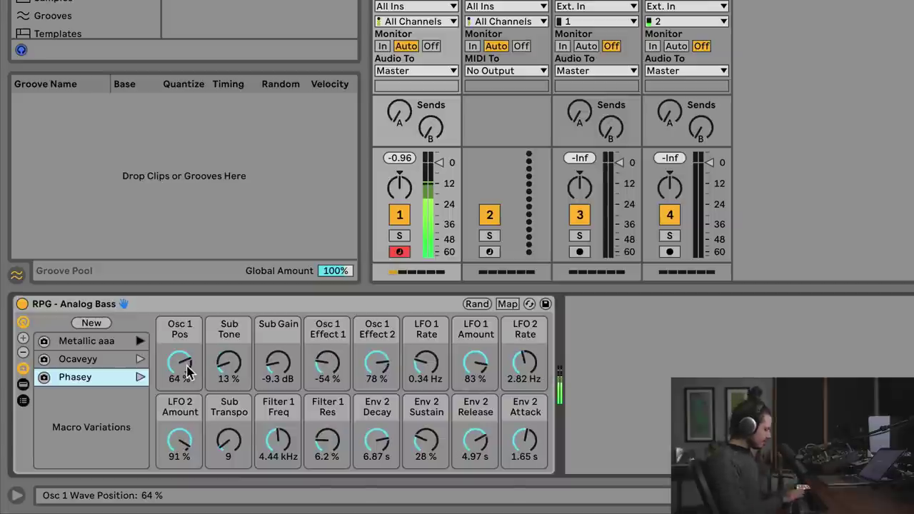
{"action": "left_click", "coordinate": [139, 361]}
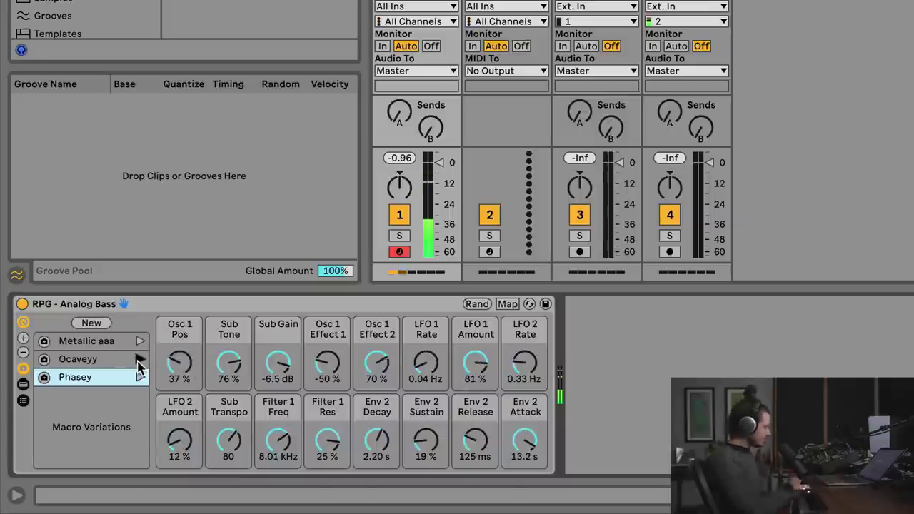
{"action": "left_click", "coordinate": [140, 377]}
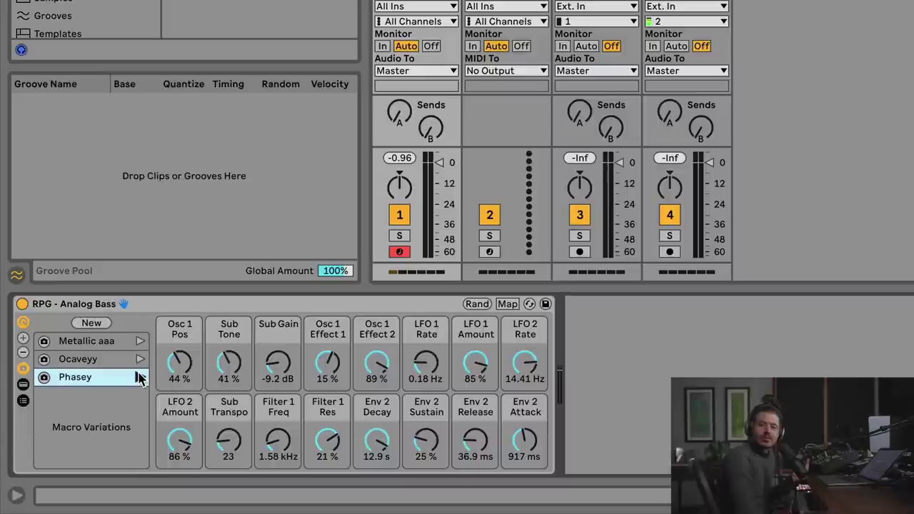
{"action": "left_click", "coordinate": [140, 377]}
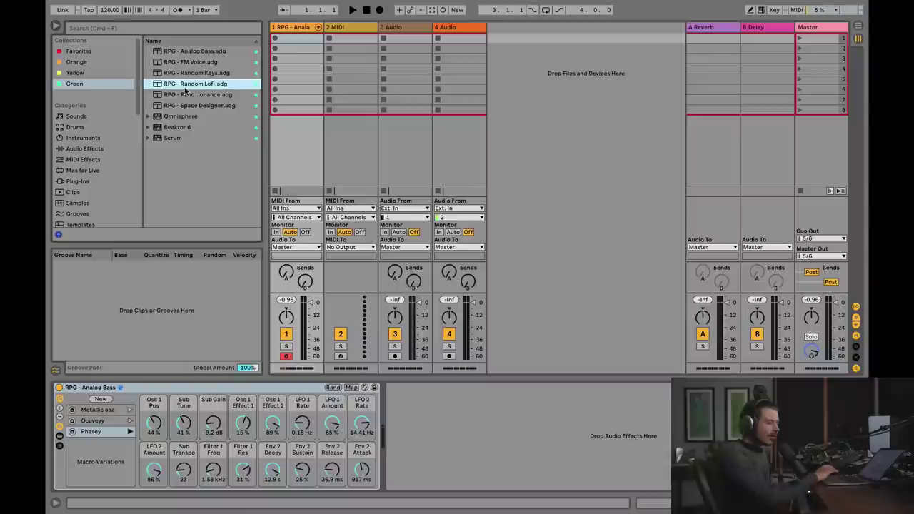
- Replace the Analog Bass rack with RPG - Random Keys and randomize its macros twice
{"action": "left_click", "coordinate": [157, 389]}
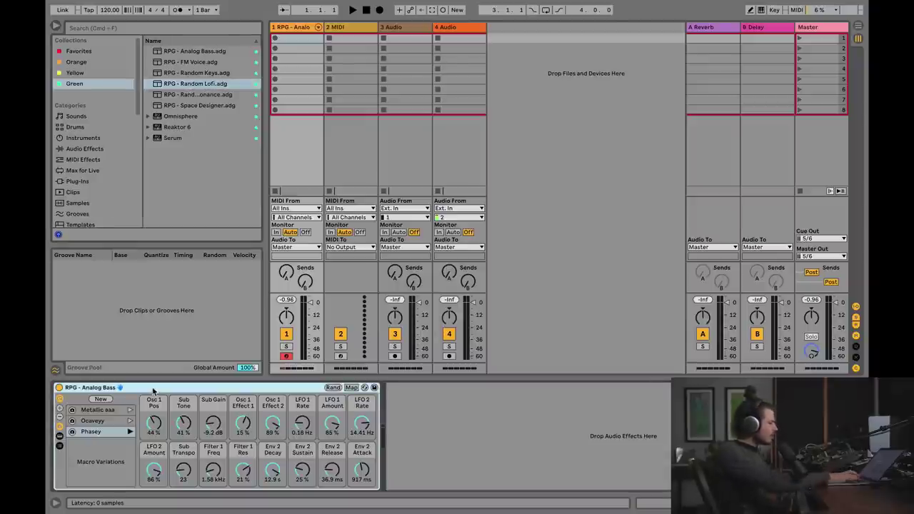
{"action": "key", "text": "Delete"}
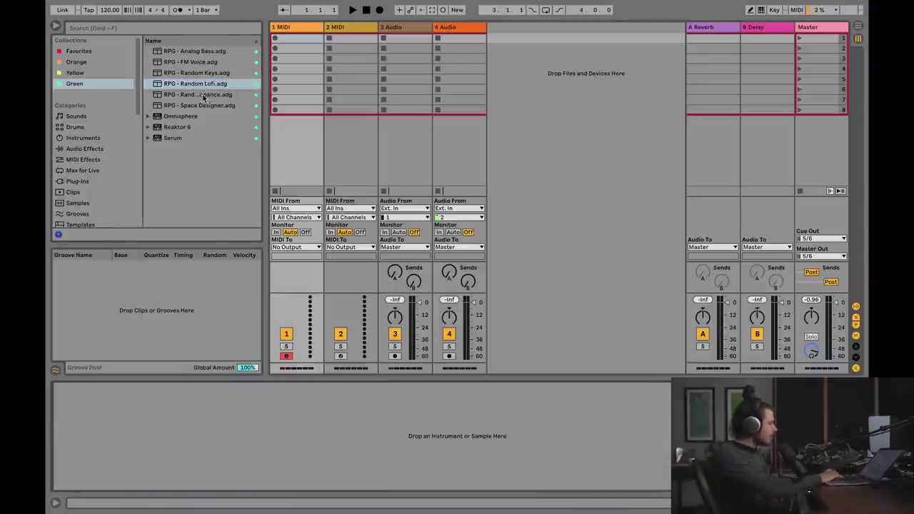
{"action": "left_click_drag", "start_coordinate": [184, 73], "coordinate": [204, 448]}
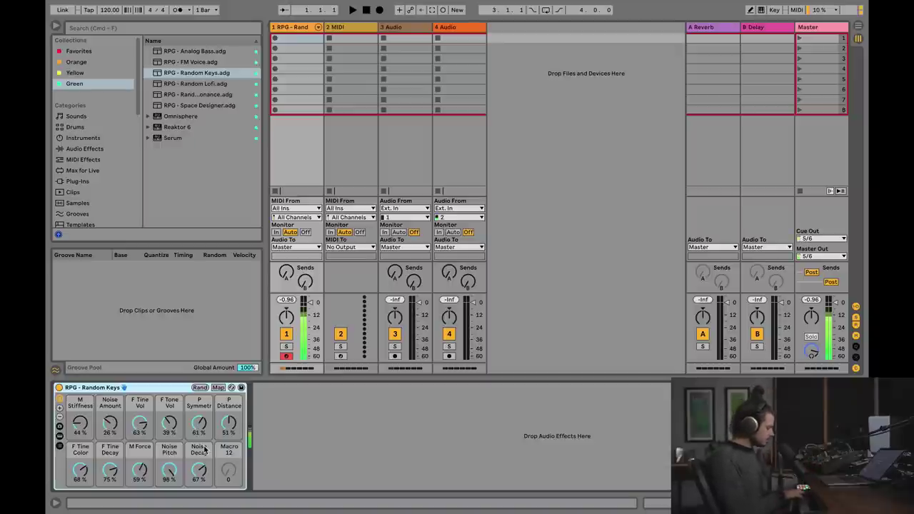
{"action": "left_click", "coordinate": [200, 388]}
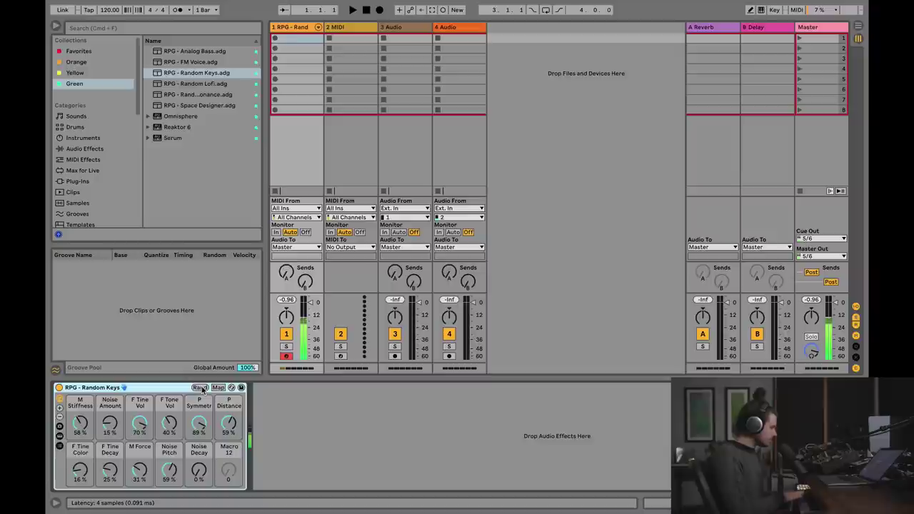
{"action": "left_click", "coordinate": [201, 388]}
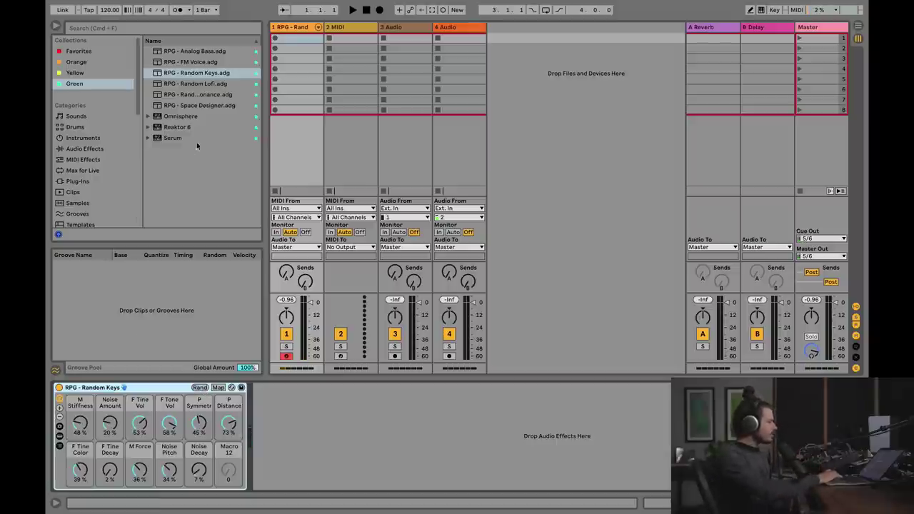
{"action": "left_click", "coordinate": [192, 83]}
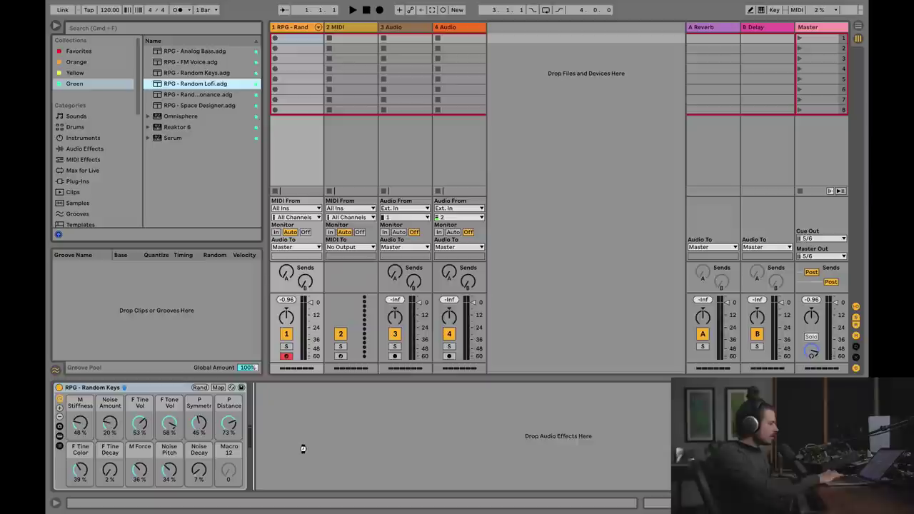
- Chain RPG - Random Lofi after Random Keys and randomize both racks' macros three times each
{"action": "left_click_drag", "start_coordinate": [303, 451], "coordinate": [304, 451]}
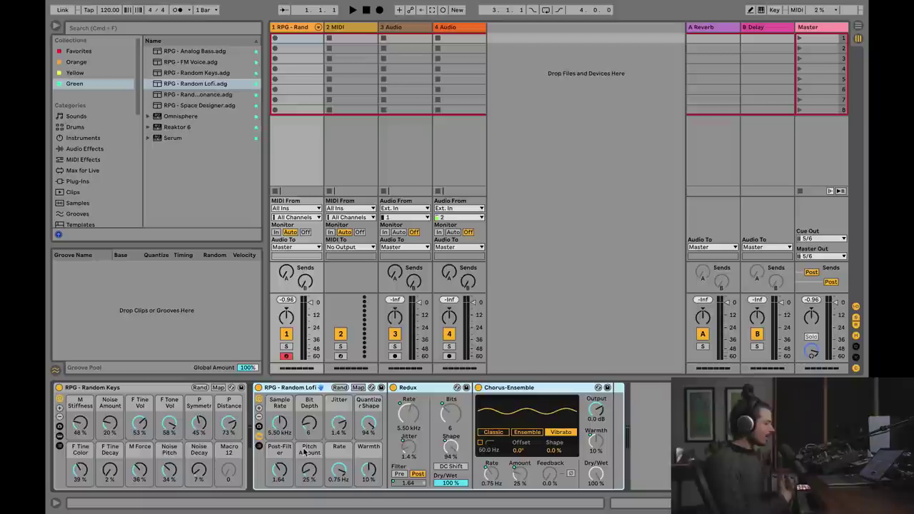
{"action": "left_click", "coordinate": [527, 389]}
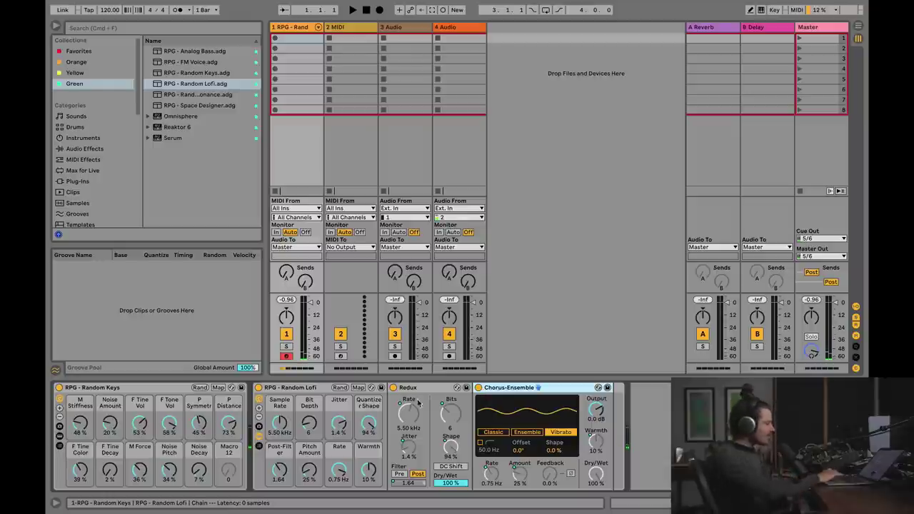
{"action": "left_click", "coordinate": [199, 388]}
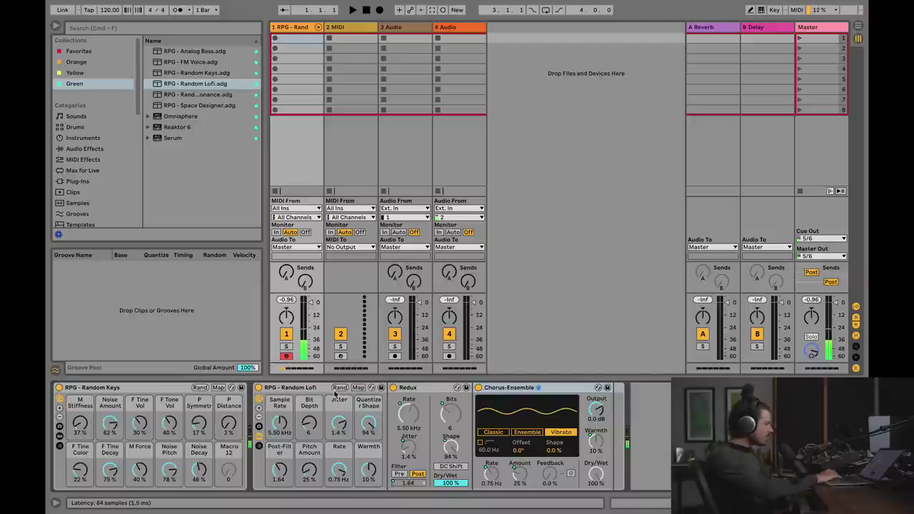
{"action": "left_click", "coordinate": [340, 387]}
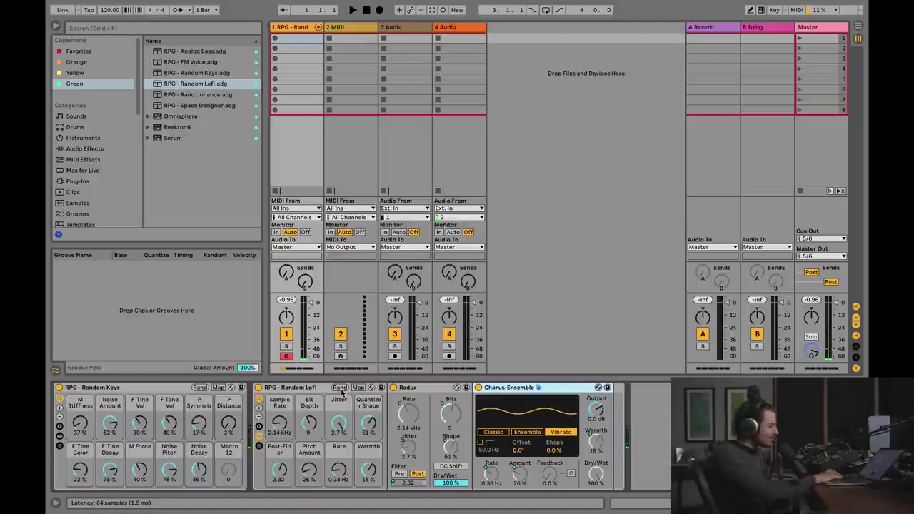
{"action": "left_click", "coordinate": [341, 387]}
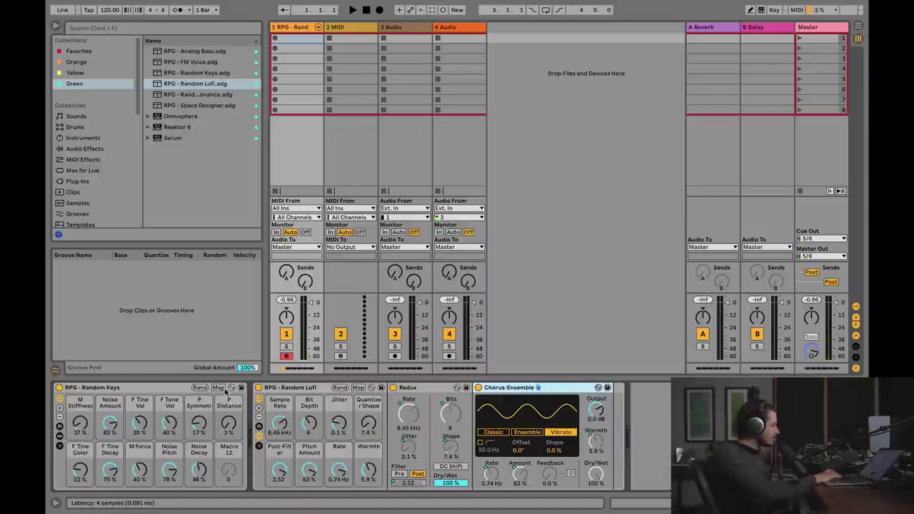
{"action": "left_click", "coordinate": [200, 387]}
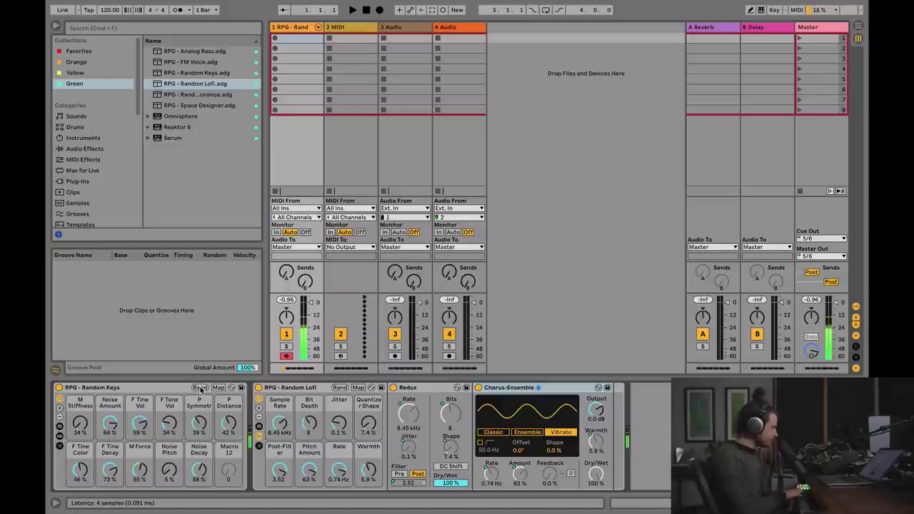
{"action": "left_click", "coordinate": [200, 387]}
{"action": "left_click", "coordinate": [340, 387]}
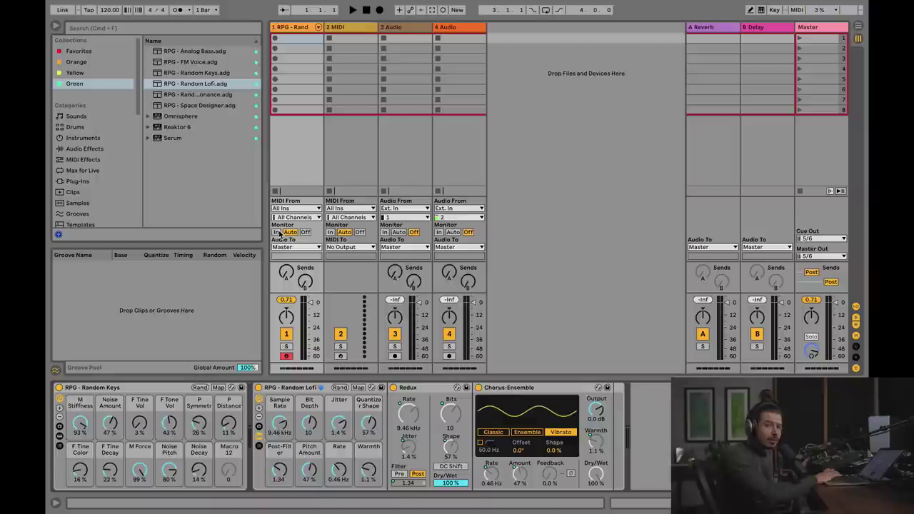
- Swap in the RPG - FM Voice rack and randomize its macros twice
{"action": "left_click", "coordinate": [175, 390]}
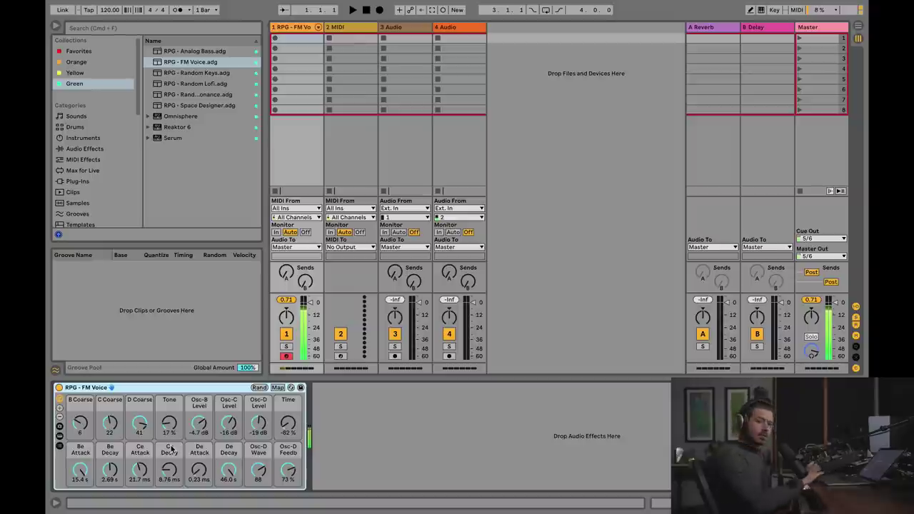
{"action": "left_click", "coordinate": [259, 388]}
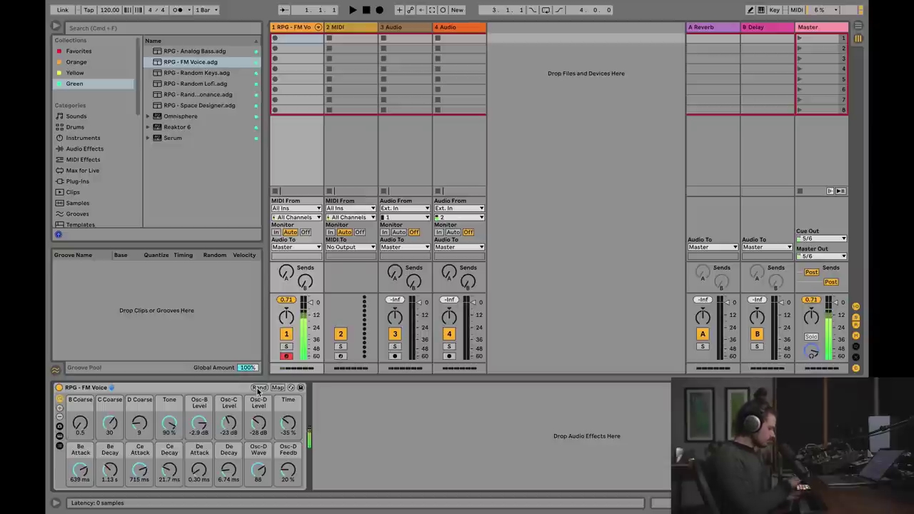
{"action": "left_click", "coordinate": [259, 388]}
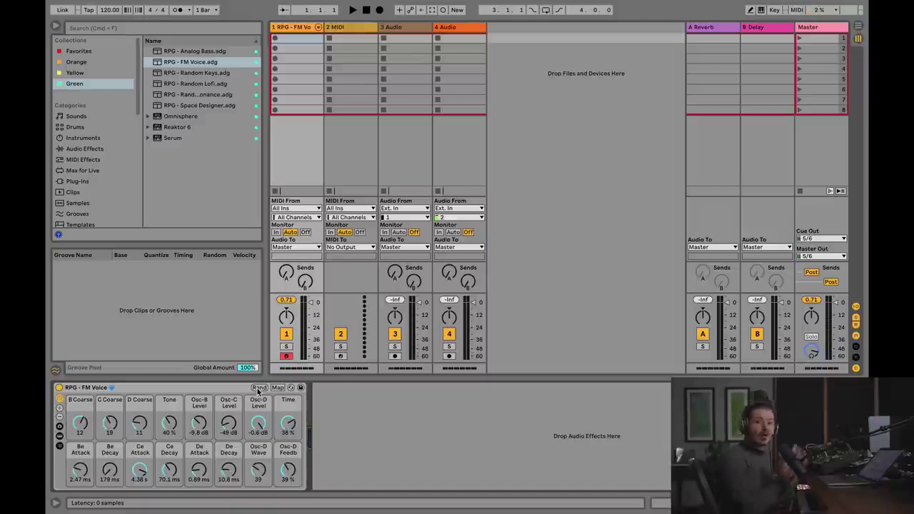
- Load RPG - Space Designer after FM Voice and randomize both racks' macros repeatedly
{"action": "left_click", "coordinate": [184, 106]}
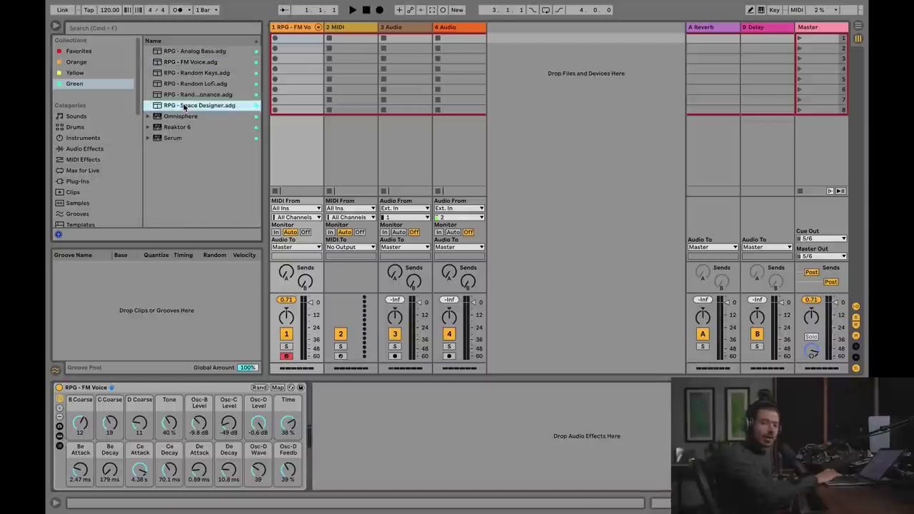
{"action": "key", "text": "Return"}
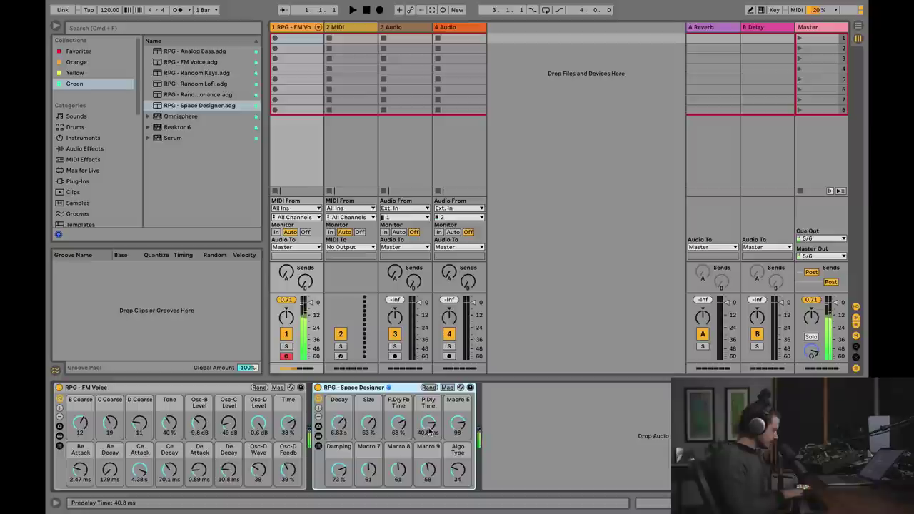
{"action": "left_click", "coordinate": [429, 388]}
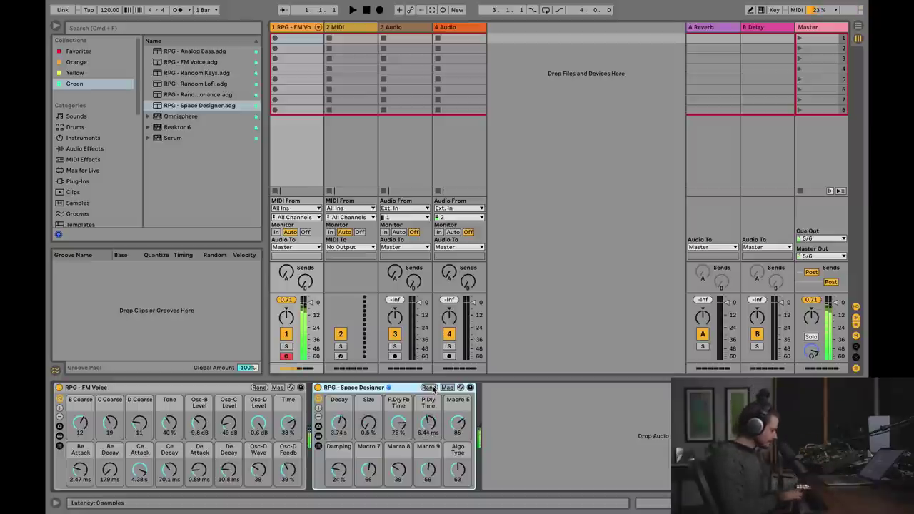
{"action": "left_click", "coordinate": [431, 387]}
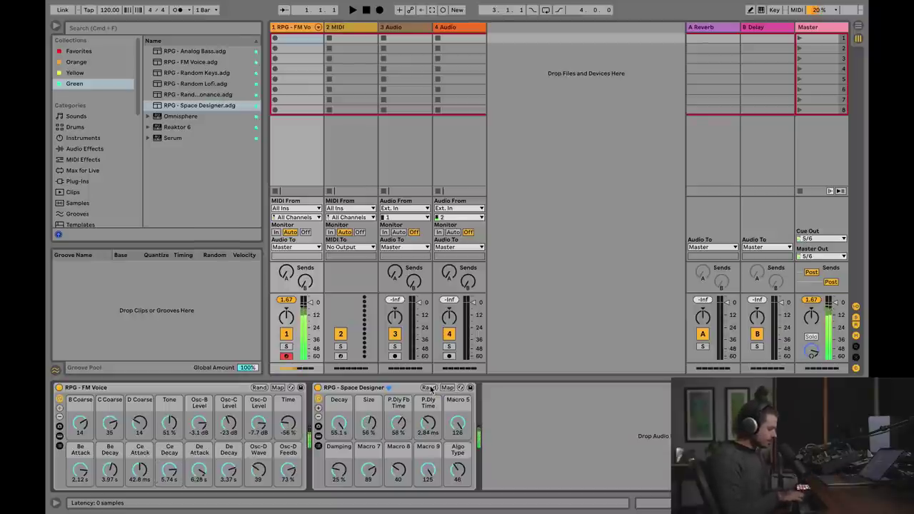
{"action": "left_click", "coordinate": [431, 388]}
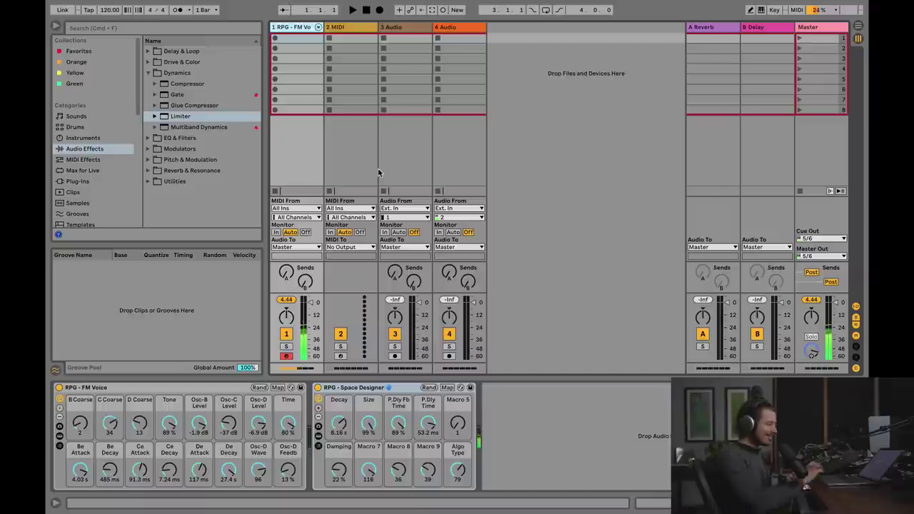
{"action": "left_click", "coordinate": [258, 387]}
{"action": "left_click", "coordinate": [428, 386]}
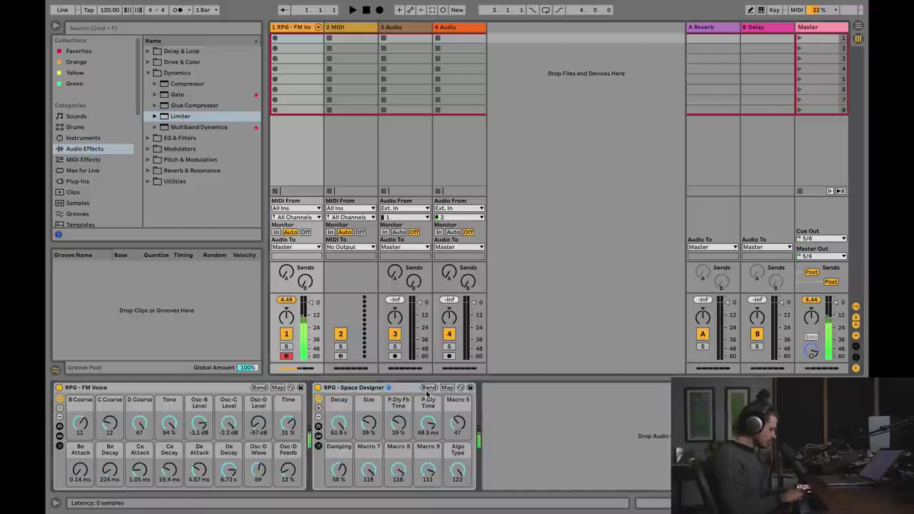
{"action": "left_click", "coordinate": [260, 387]}
{"action": "left_click", "coordinate": [428, 388]}
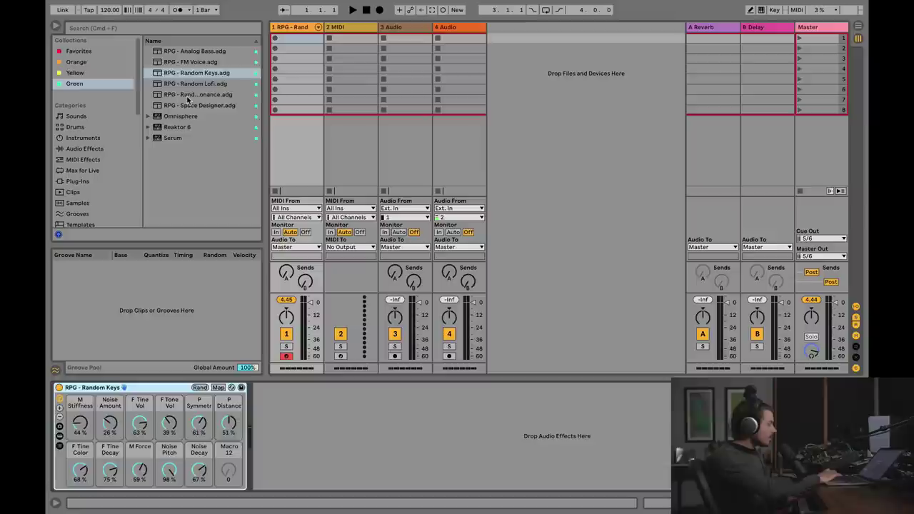
- Add RPG - Random Resonance after Random Keys, toggle it off and on, then randomize it three times
{"action": "left_click_drag", "start_coordinate": [188, 99], "coordinate": [307, 424]}
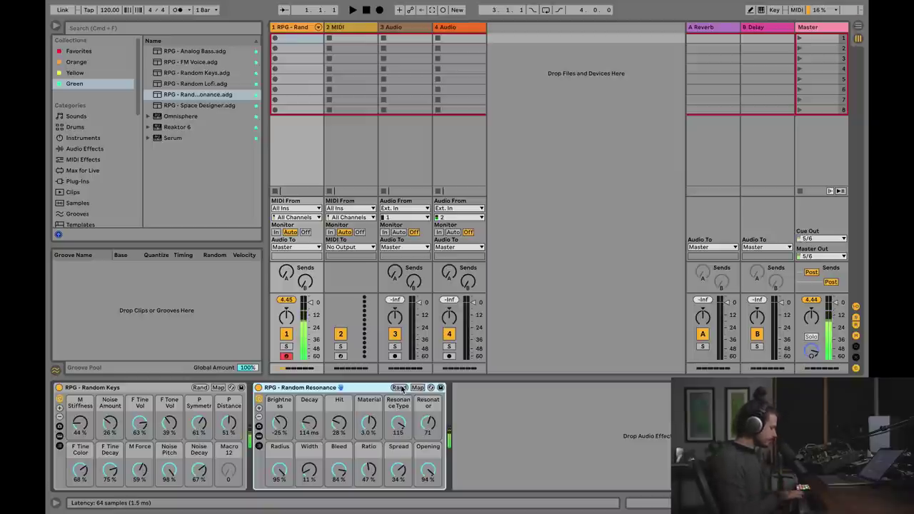
{"action": "left_click", "coordinate": [258, 388]}
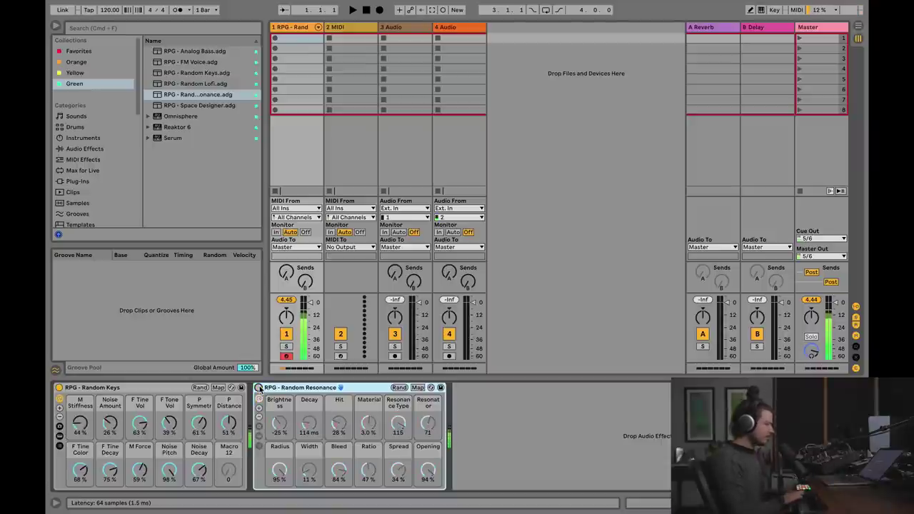
{"action": "left_click", "coordinate": [259, 388]}
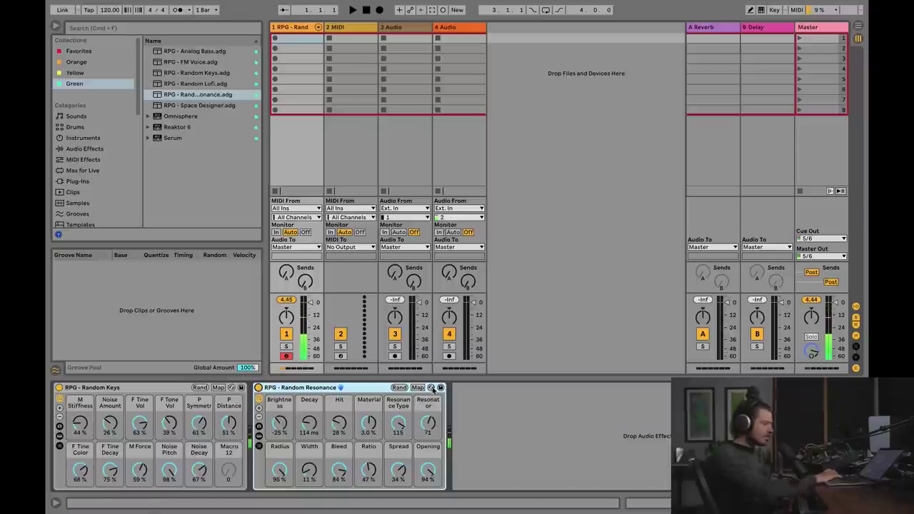
{"action": "left_click", "coordinate": [399, 388]}
{"action": "left_click", "coordinate": [400, 387]}
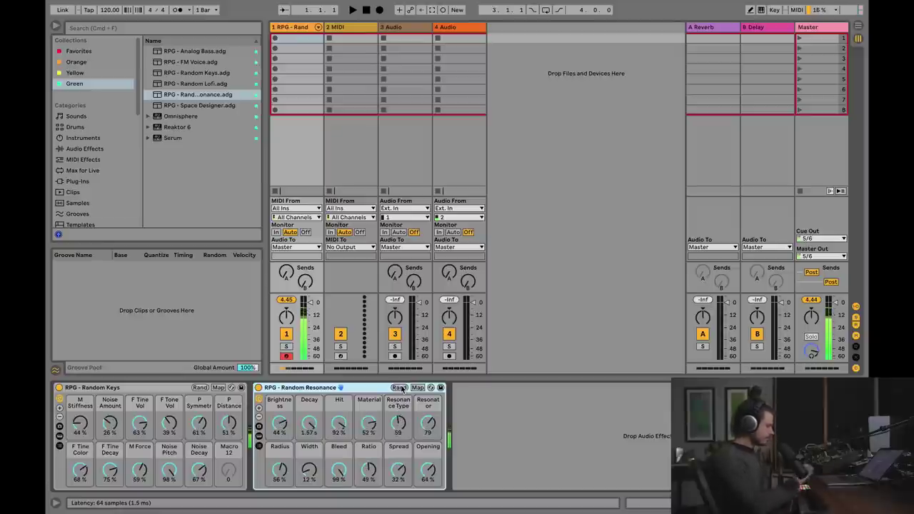
{"action": "left_click", "coordinate": [400, 388]}
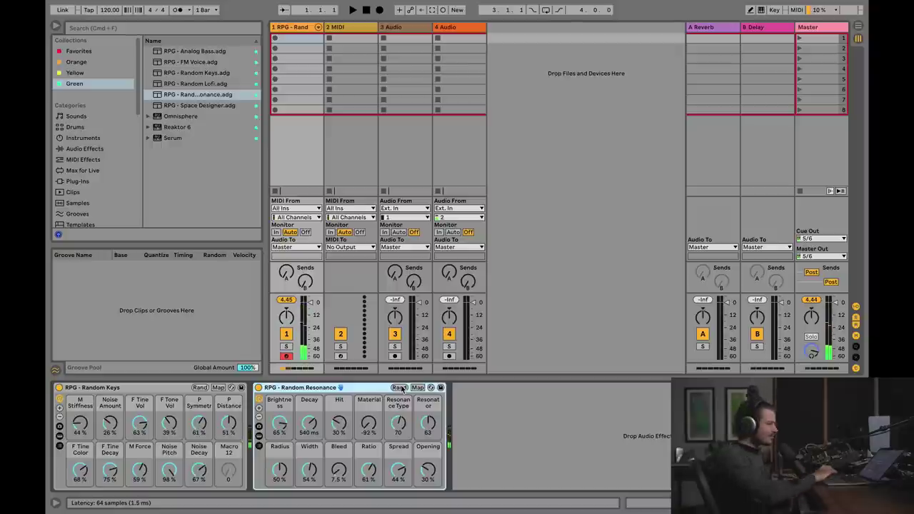
- Load the RPG - Random Lofi rack from the browser onto track 1, after Random Resonance
{"action": "left_click", "coordinate": [178, 84]}
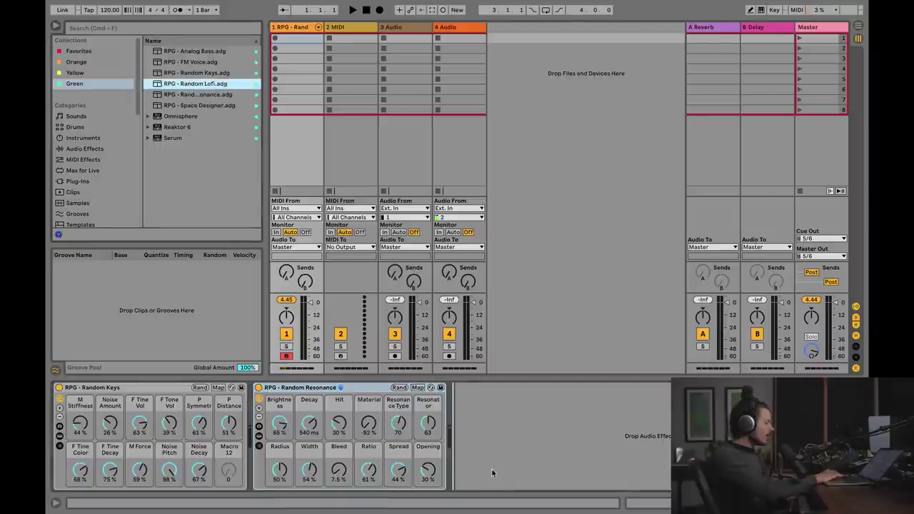
{"action": "key", "text": "Return"}
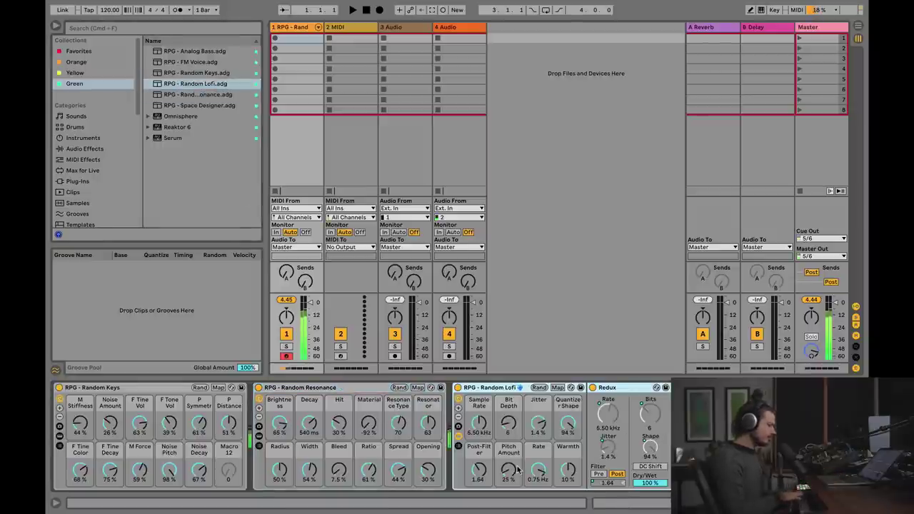